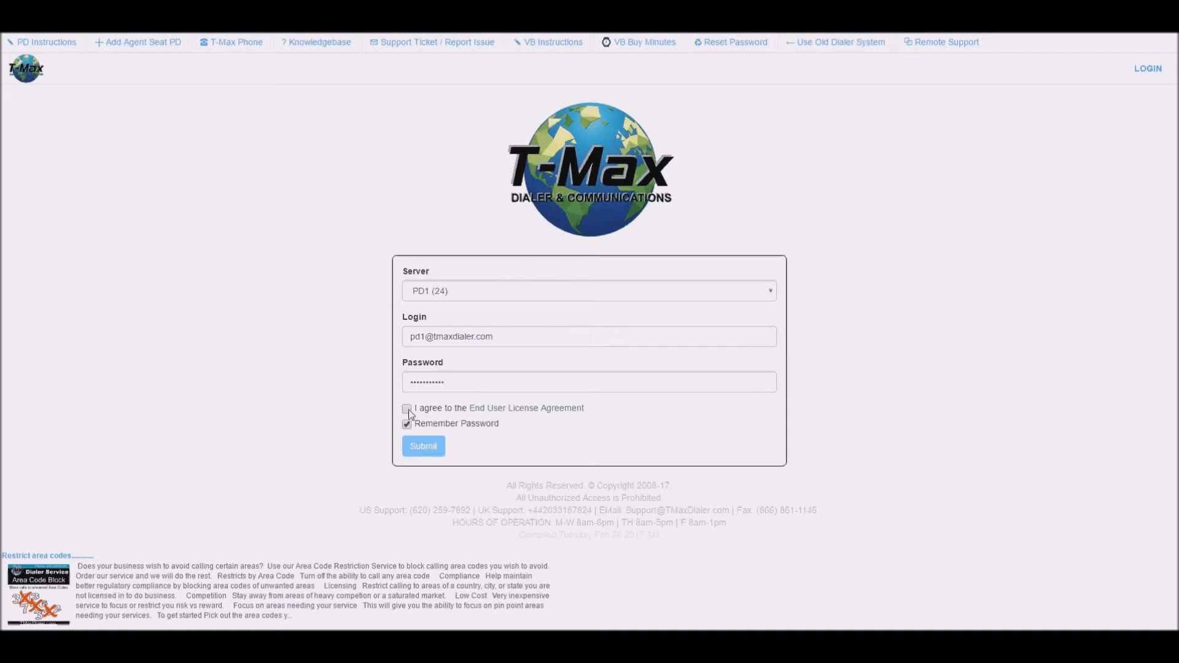
Accept the End User License Agreement and log in to the PD1 server.
click(407, 409)
click(433, 449)
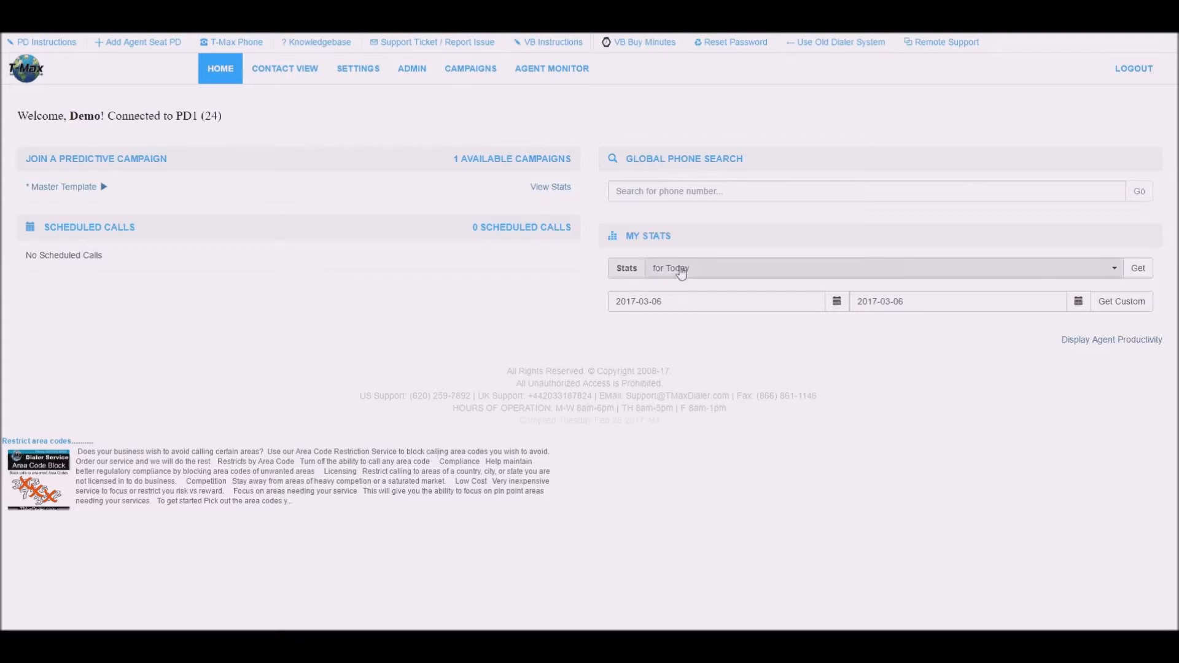
On the Settings page, review the time zone and caller ID settings, closing both unchanged.
click(366, 78)
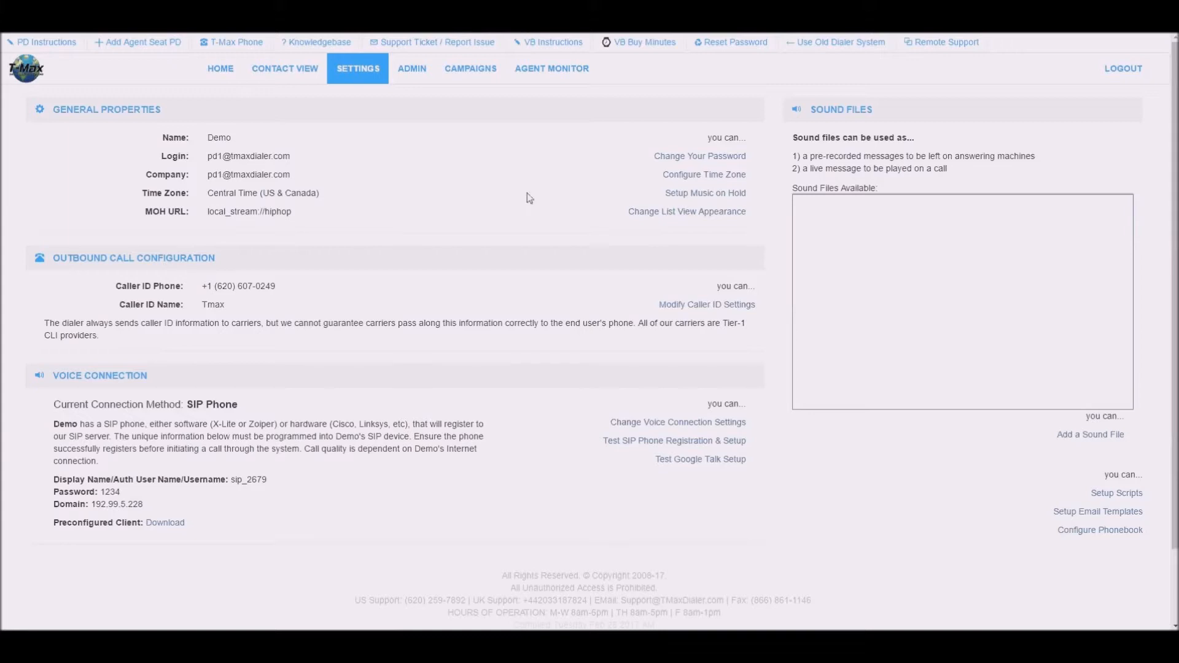
click(733, 178)
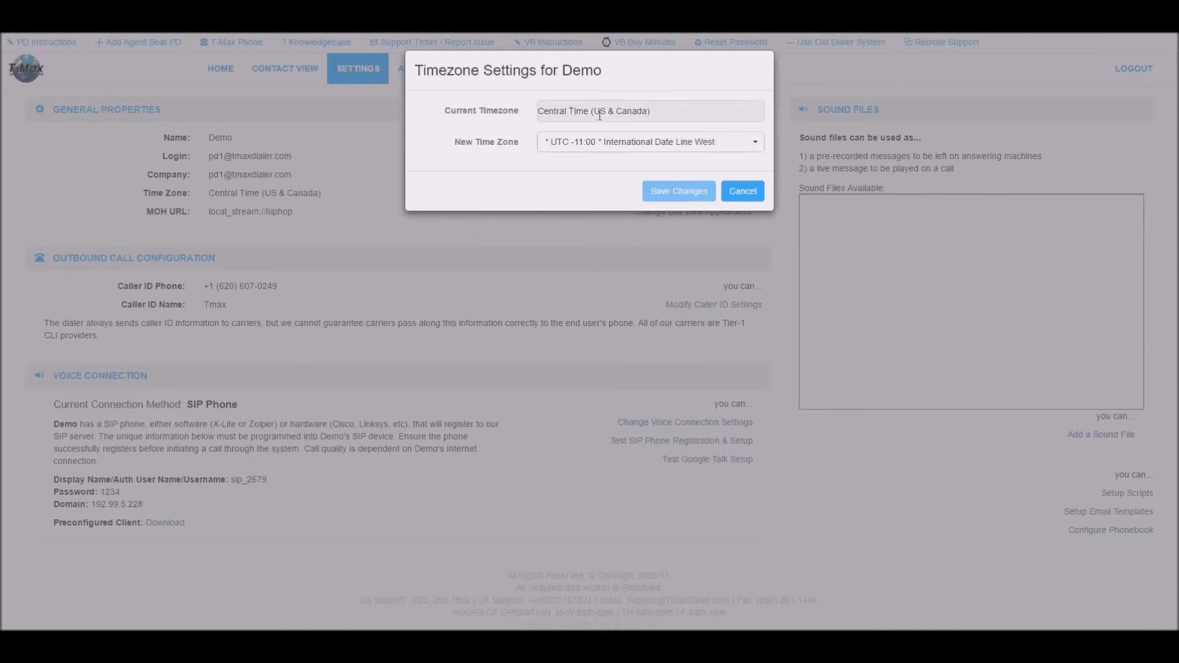
click(744, 192)
click(742, 307)
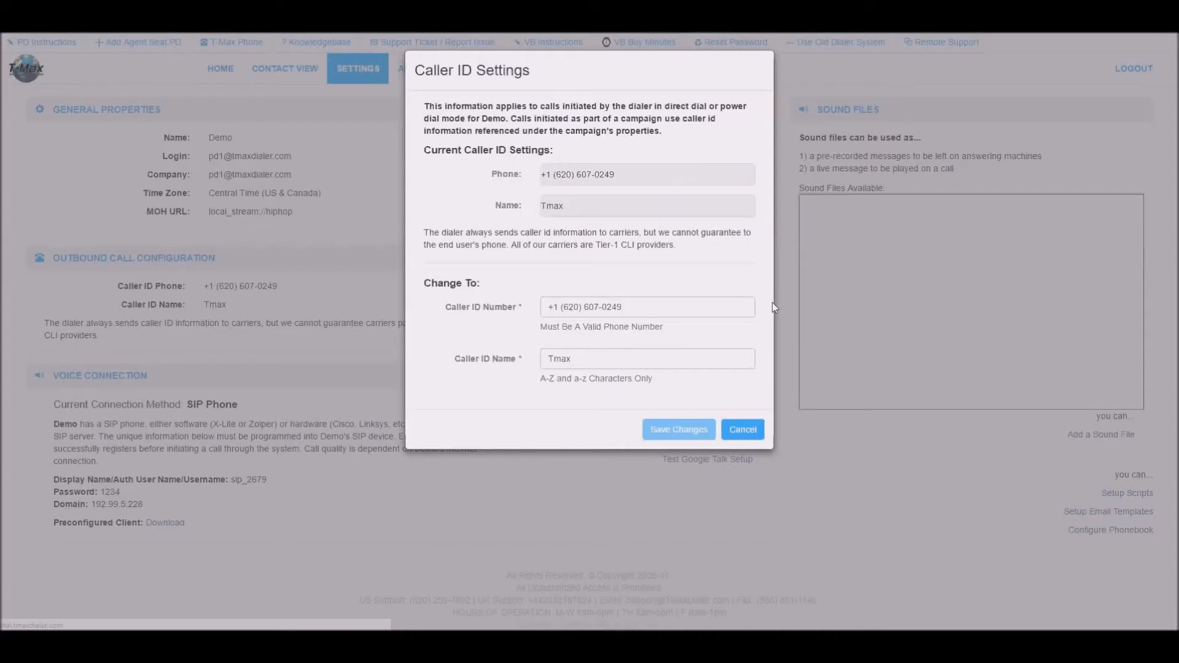
click(758, 430)
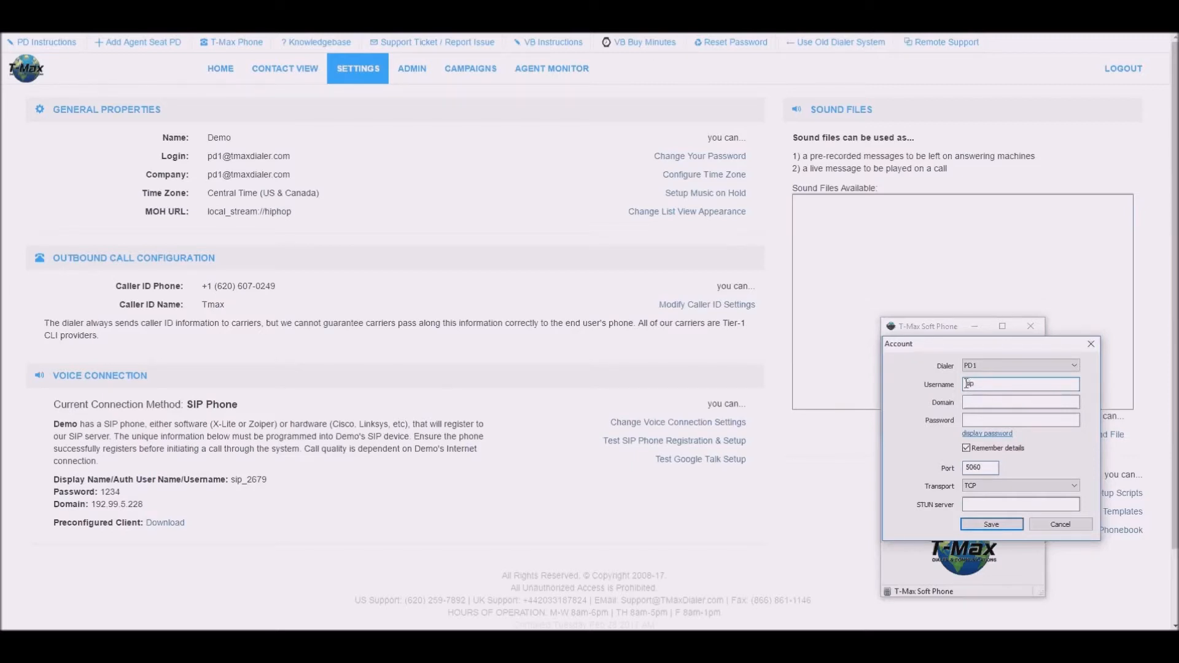
Register the soft phone SIP account with its username and domain 192.99.5.228.
text(79)
click(967, 400)
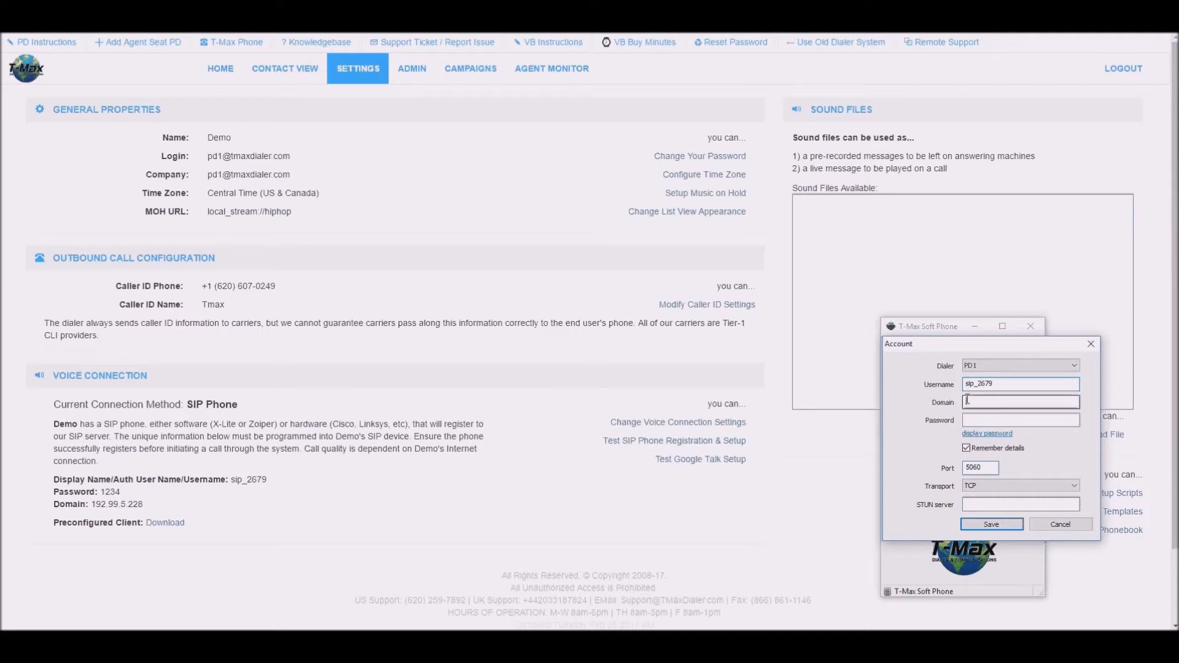
text(192.99.5.228)
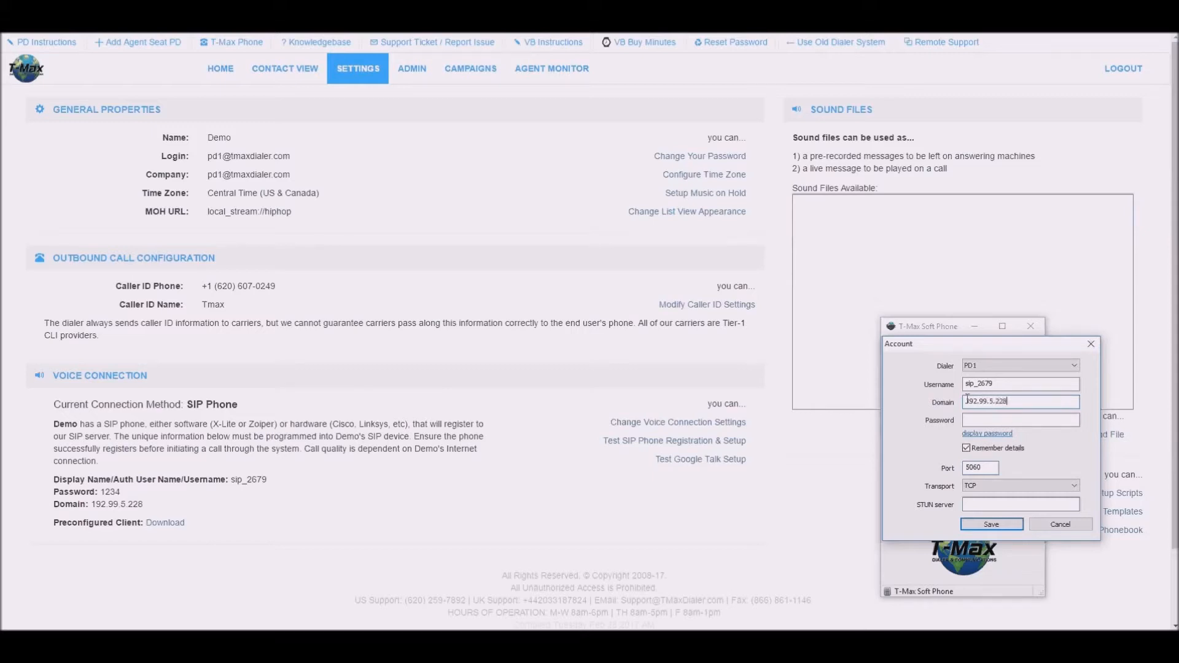
text(123)
click(991, 524)
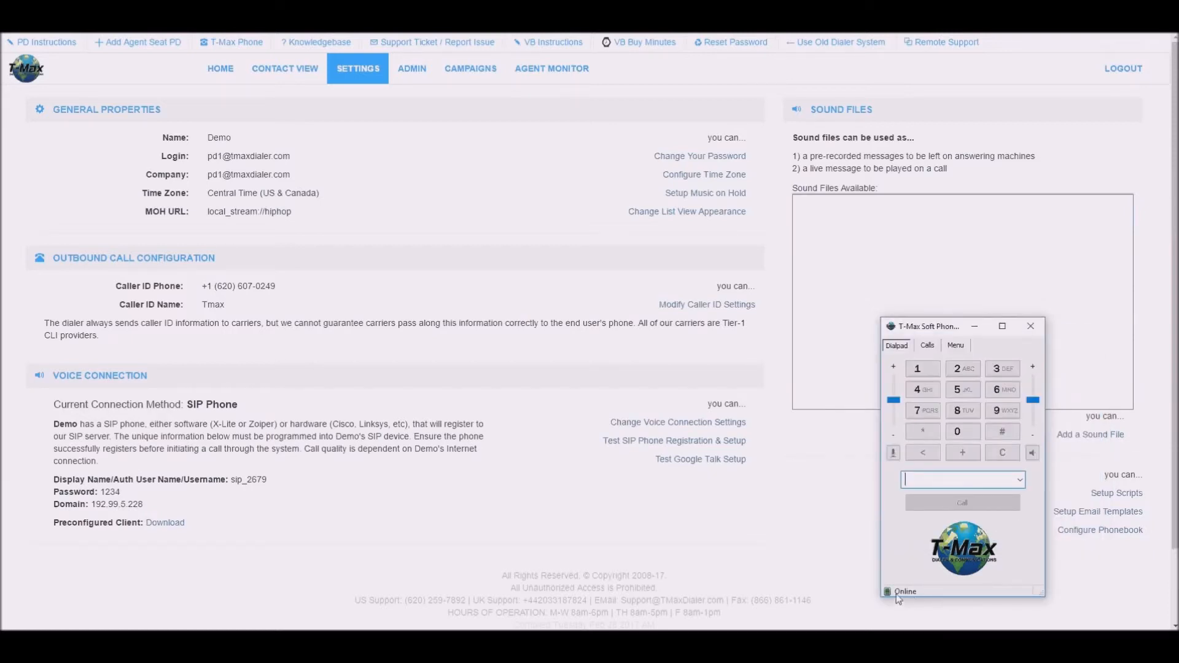
Save the soft phone's audio device settings and hide the phone window.
click(954, 347)
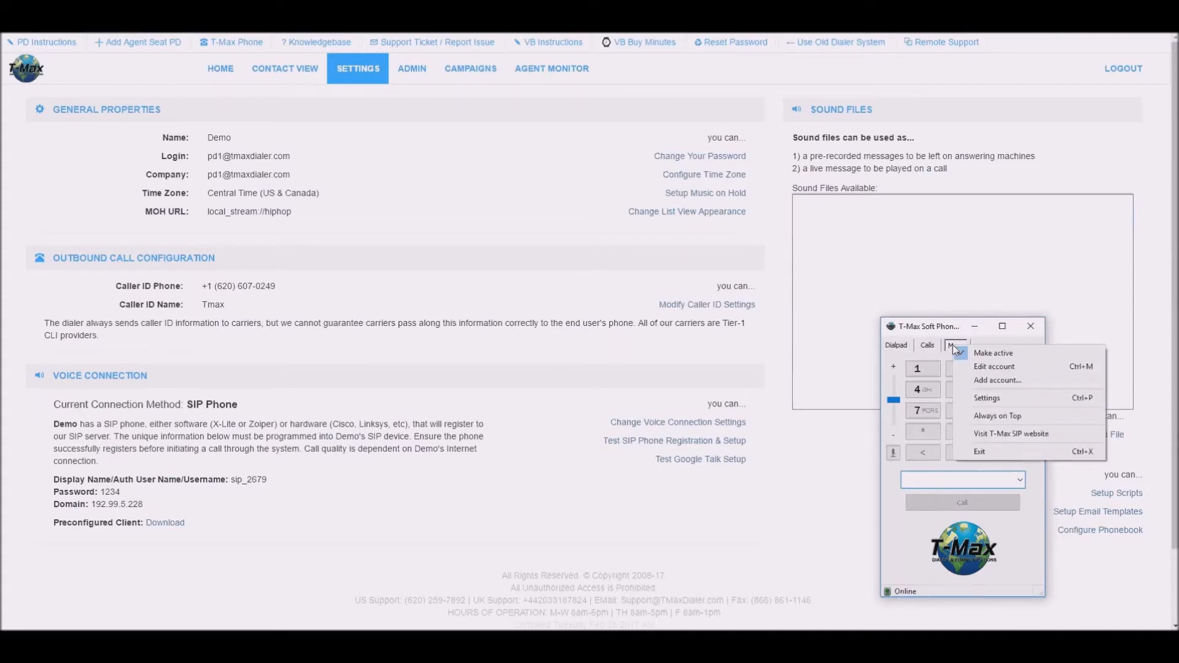
click(995, 398)
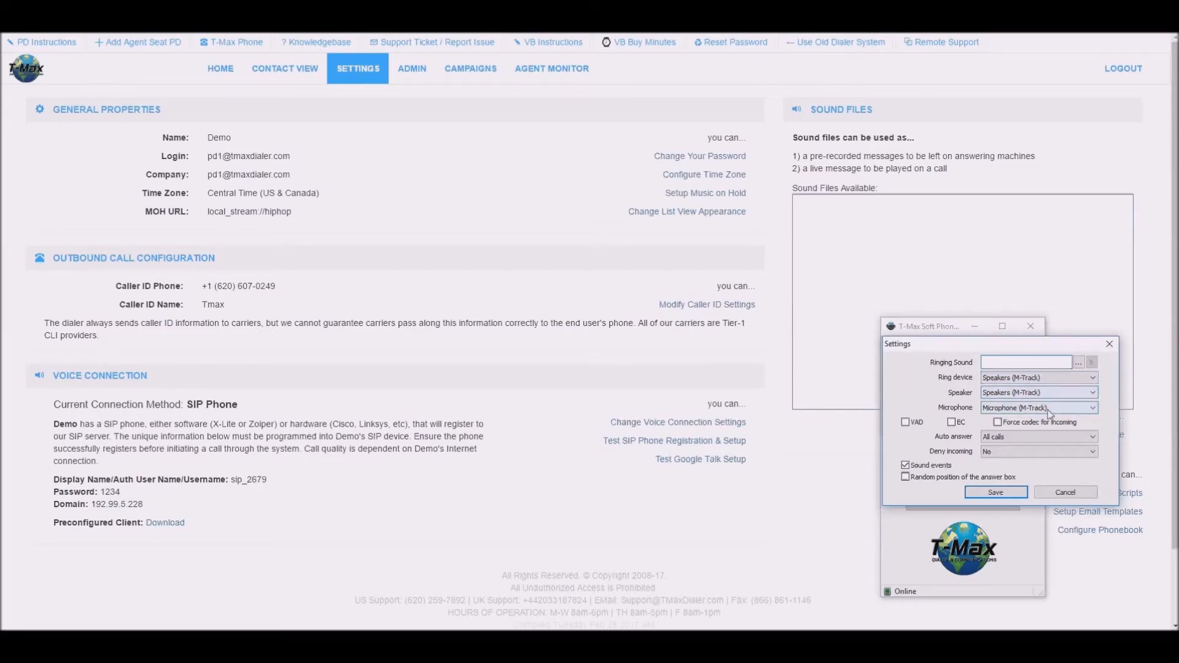
click(998, 492)
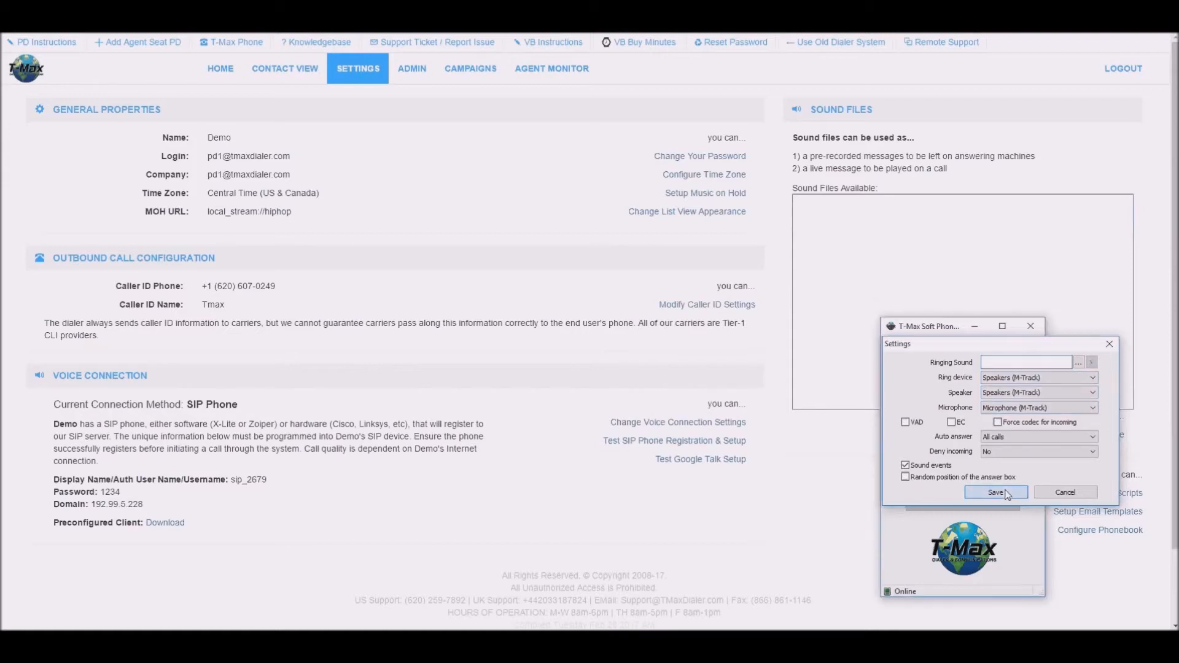
click(755, 442)
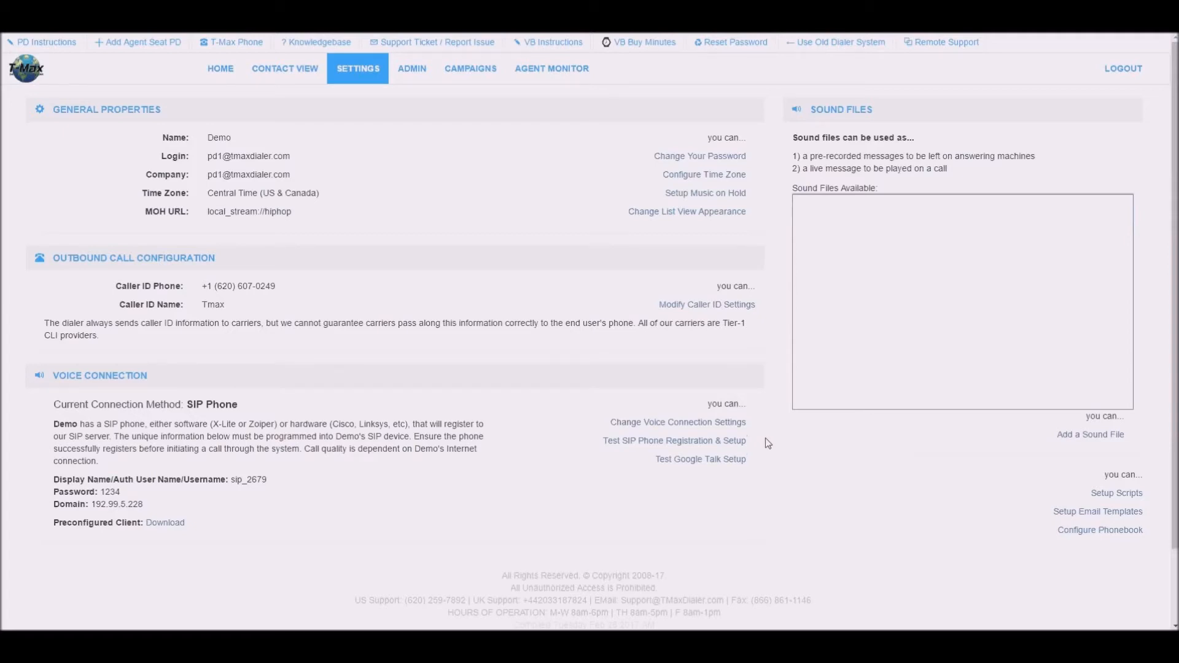
From the Campaigns list, open the Master Template campaign in the Edit Predictive Campaign dialog.
click(473, 82)
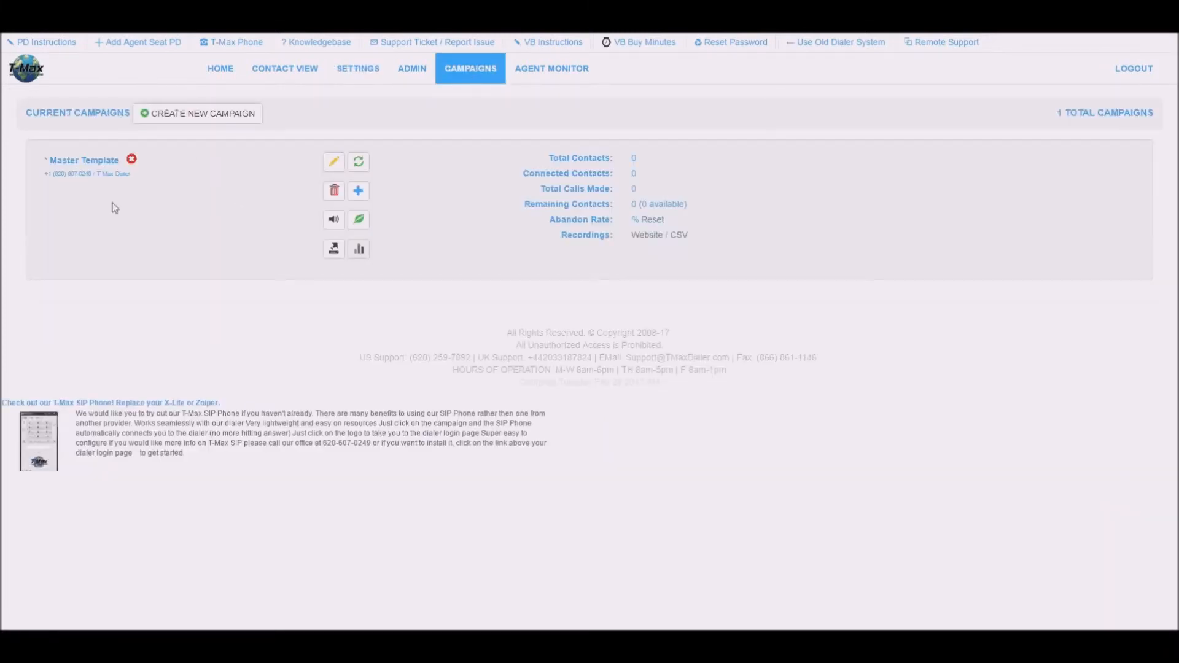
click(335, 163)
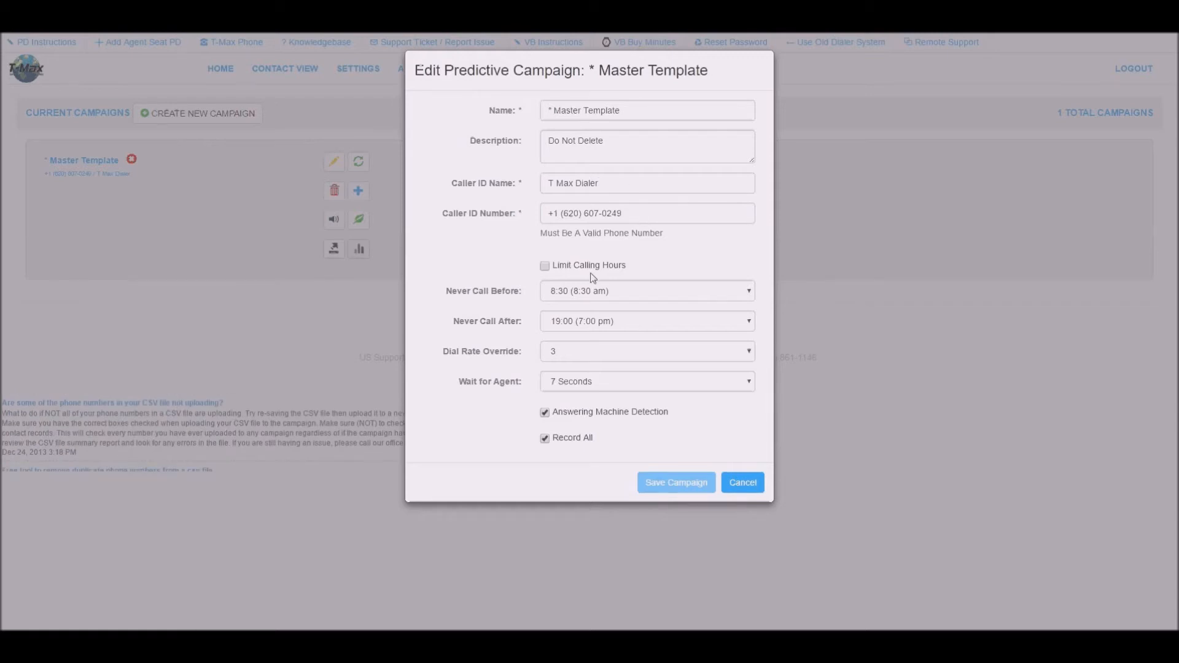
Limit Master Template calling hours to 8:00 am through 9:00 pm and save the campaign.
click(544, 265)
click(577, 297)
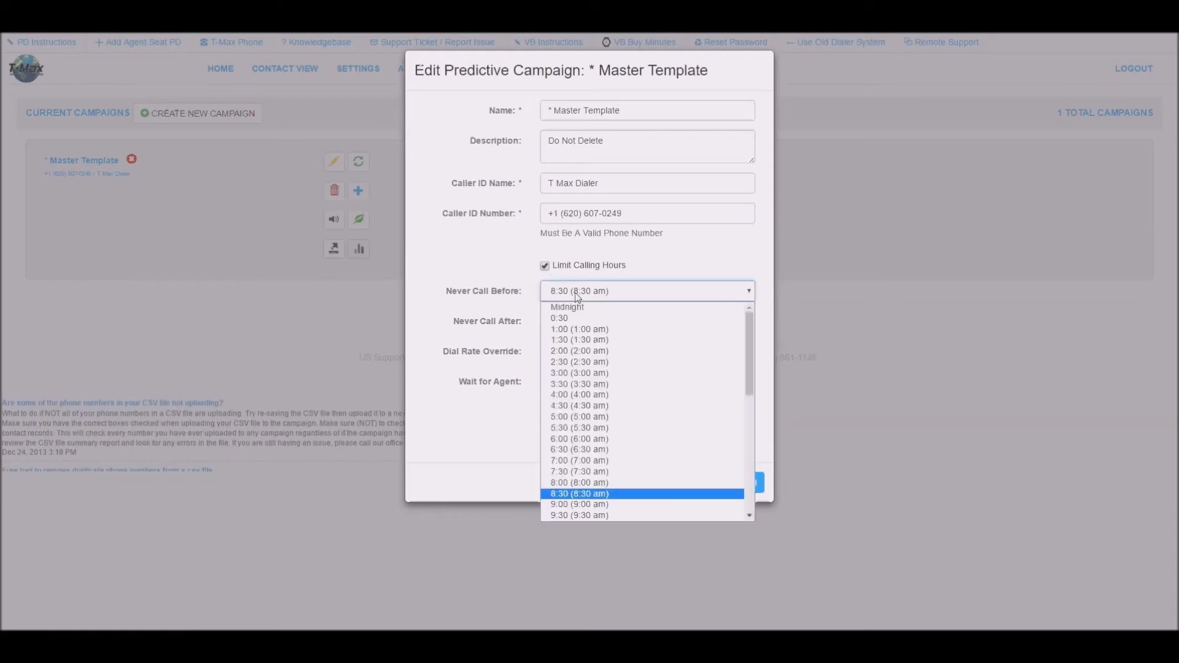
click(590, 484)
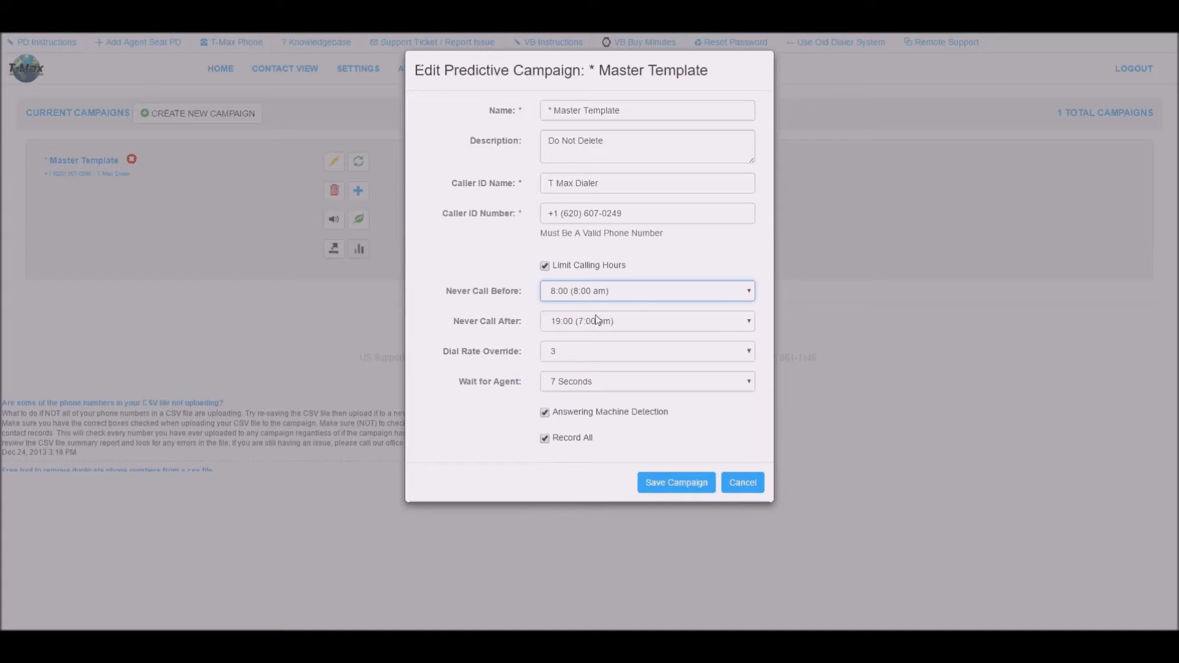
click(598, 321)
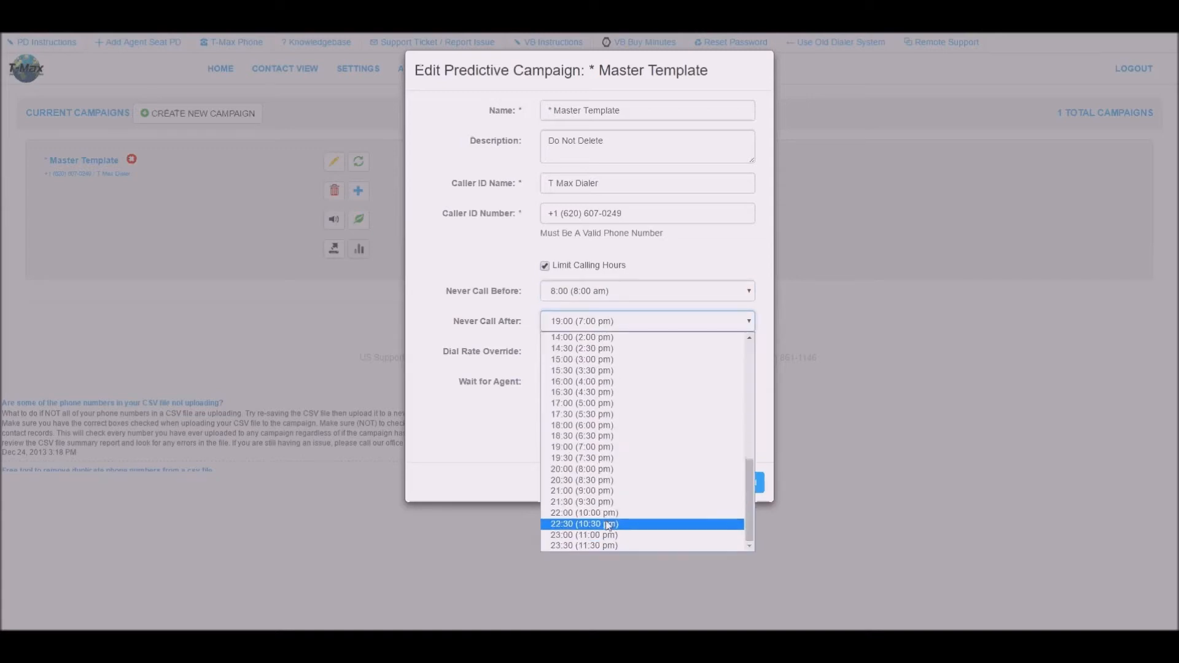
click(590, 529)
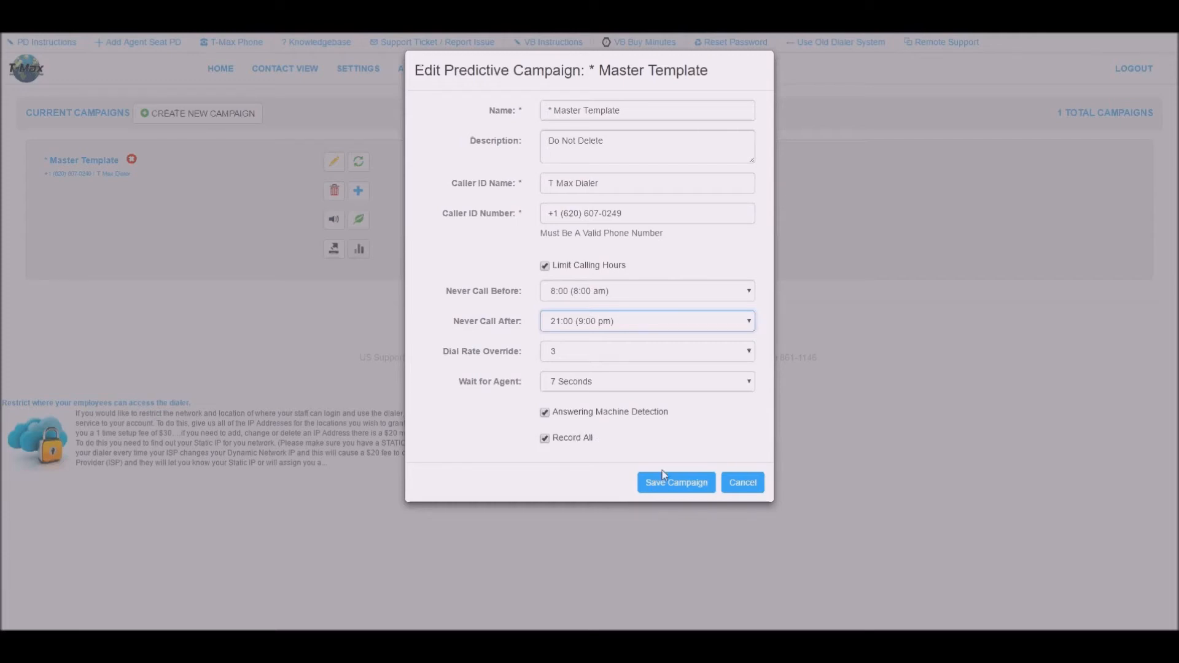
click(668, 485)
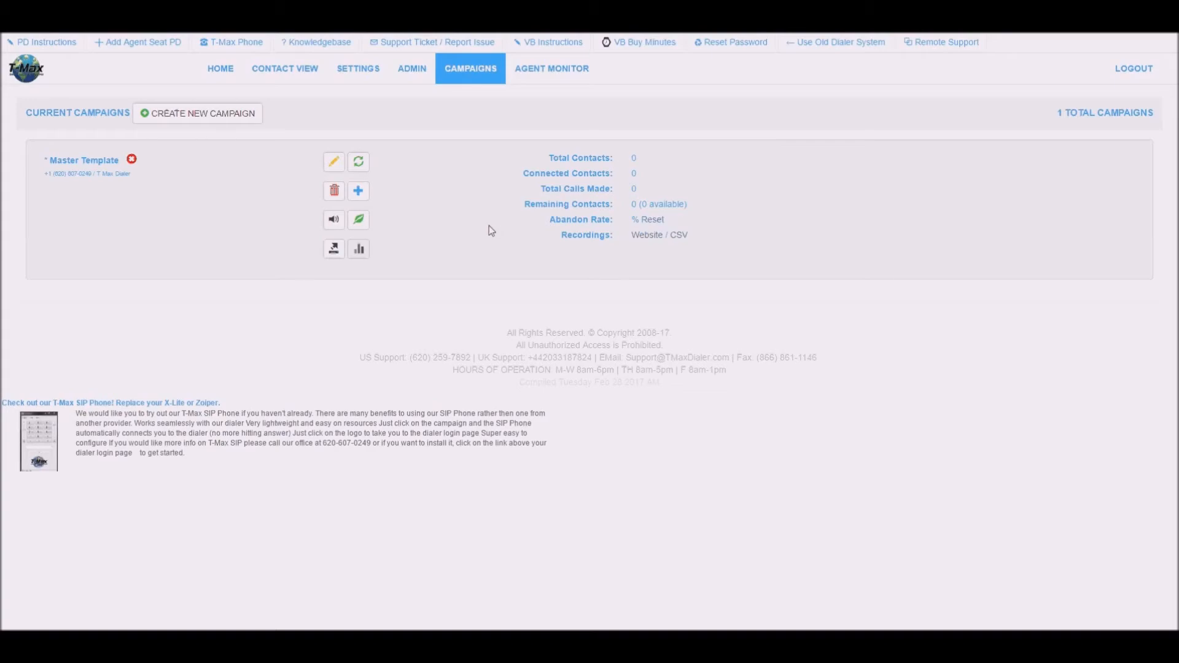
Create campaign 'Test' from the Master Template settings, save it, and open its Upload Contact dialog.
click(227, 122)
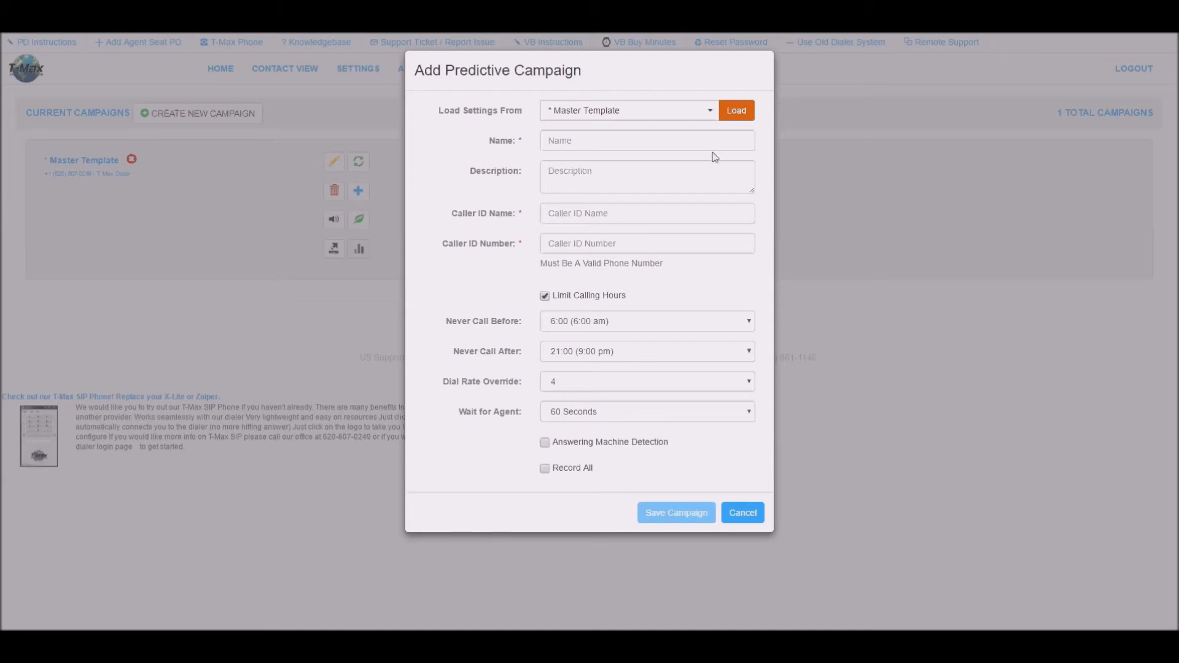
click(737, 111)
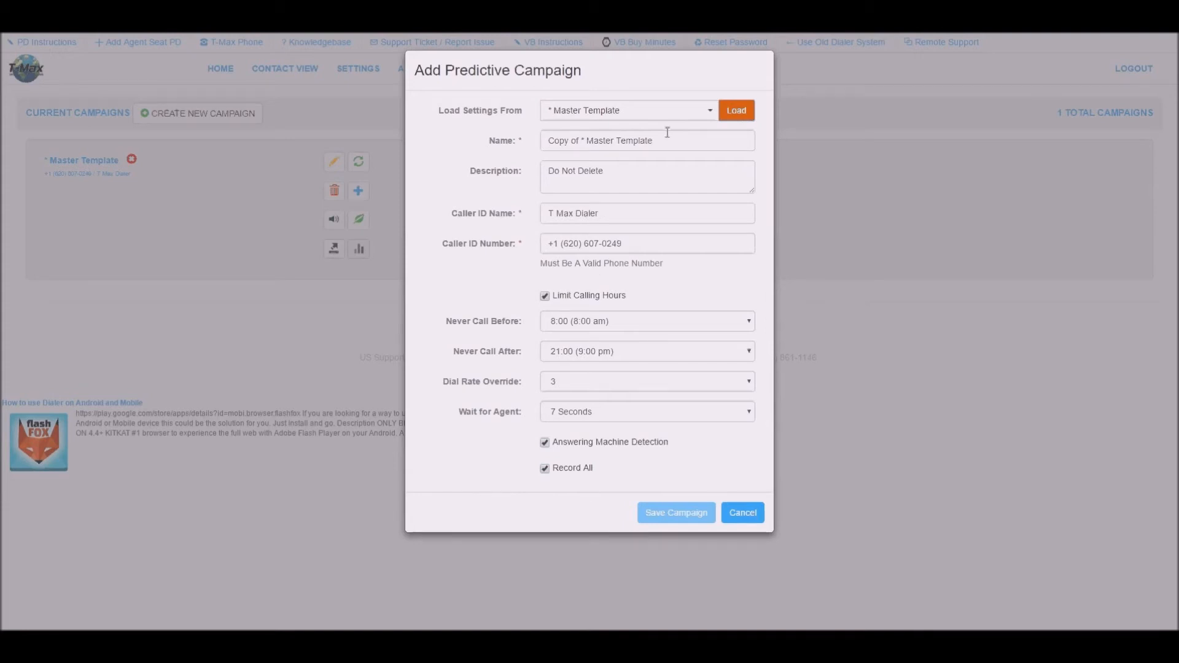
drag(667, 135, 472, 115)
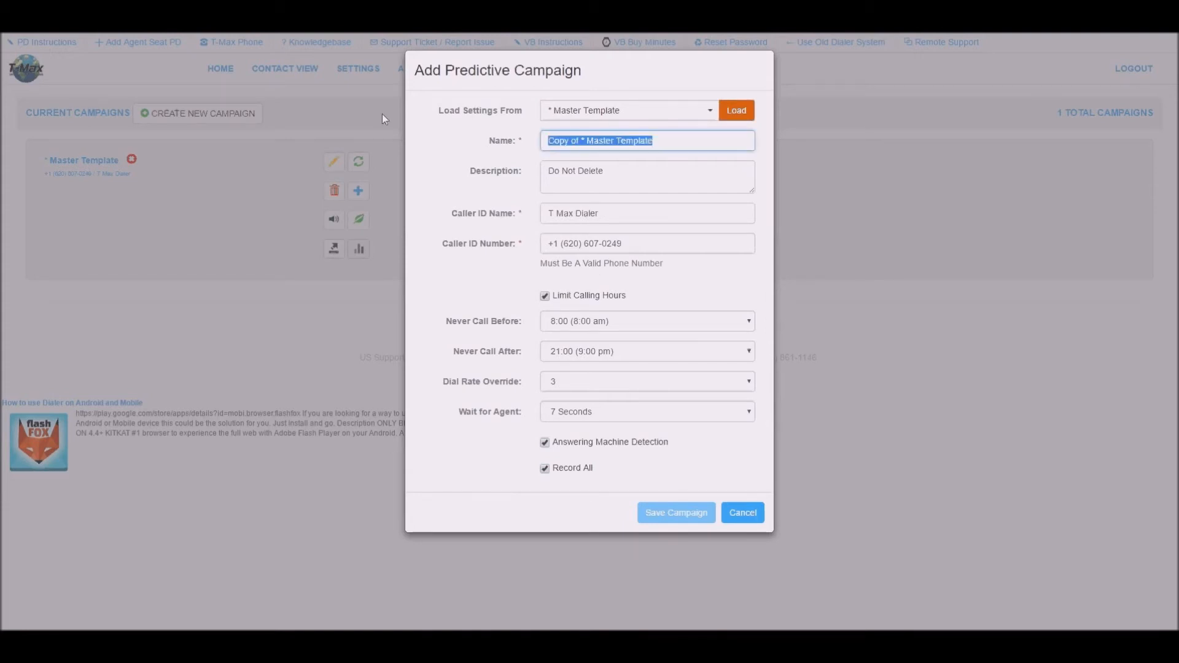
text(Test)
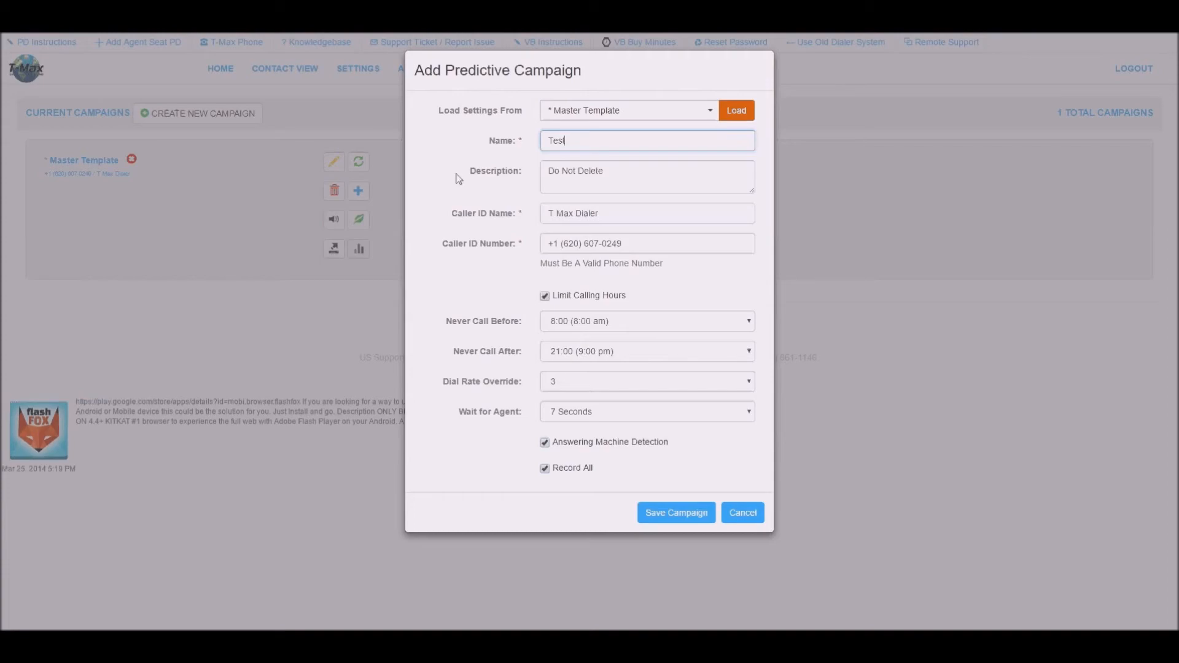
click(689, 513)
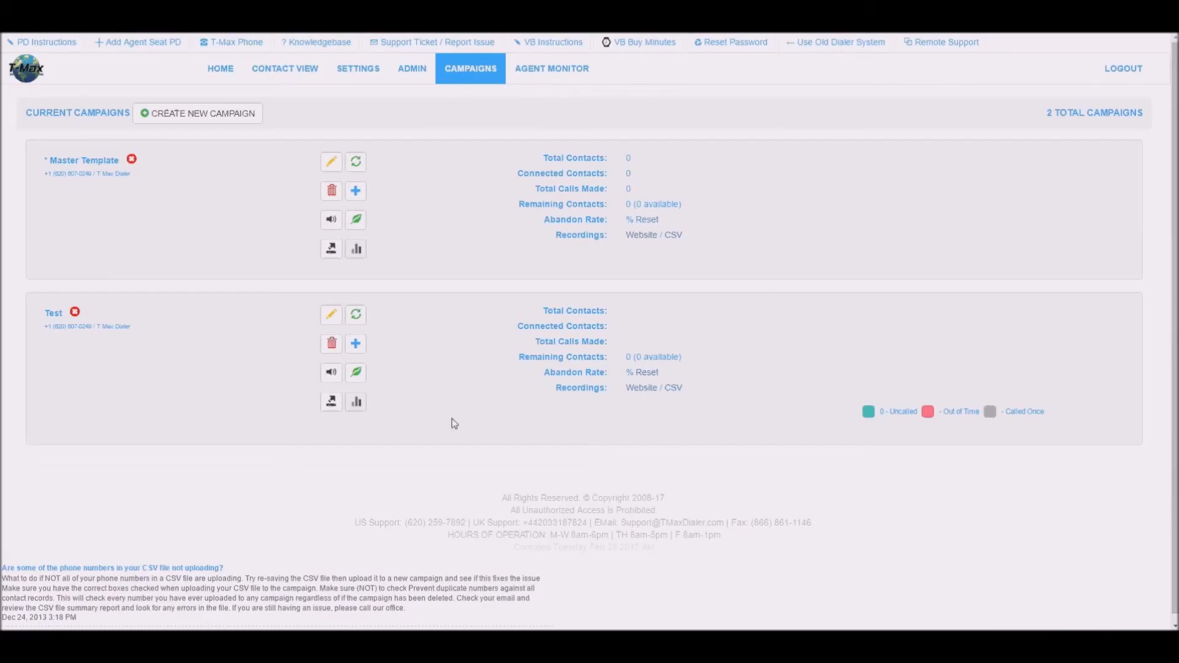
click(356, 346)
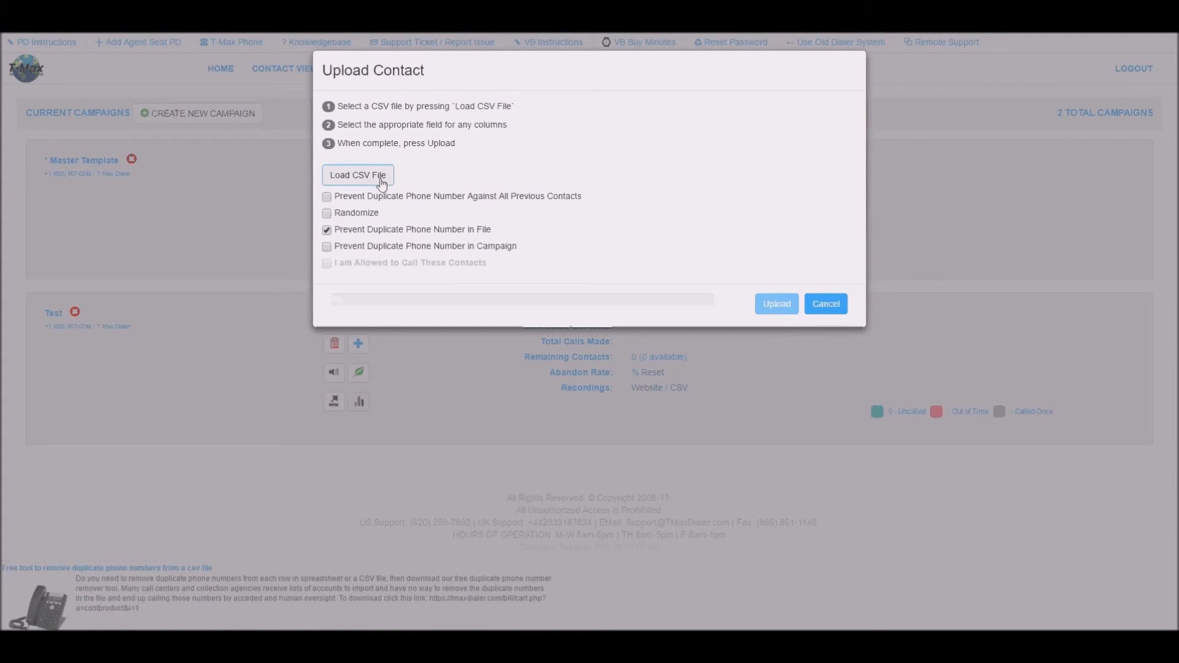
Load the TEST Import CSV file into the contact upload.
click(381, 182)
click(160, 77)
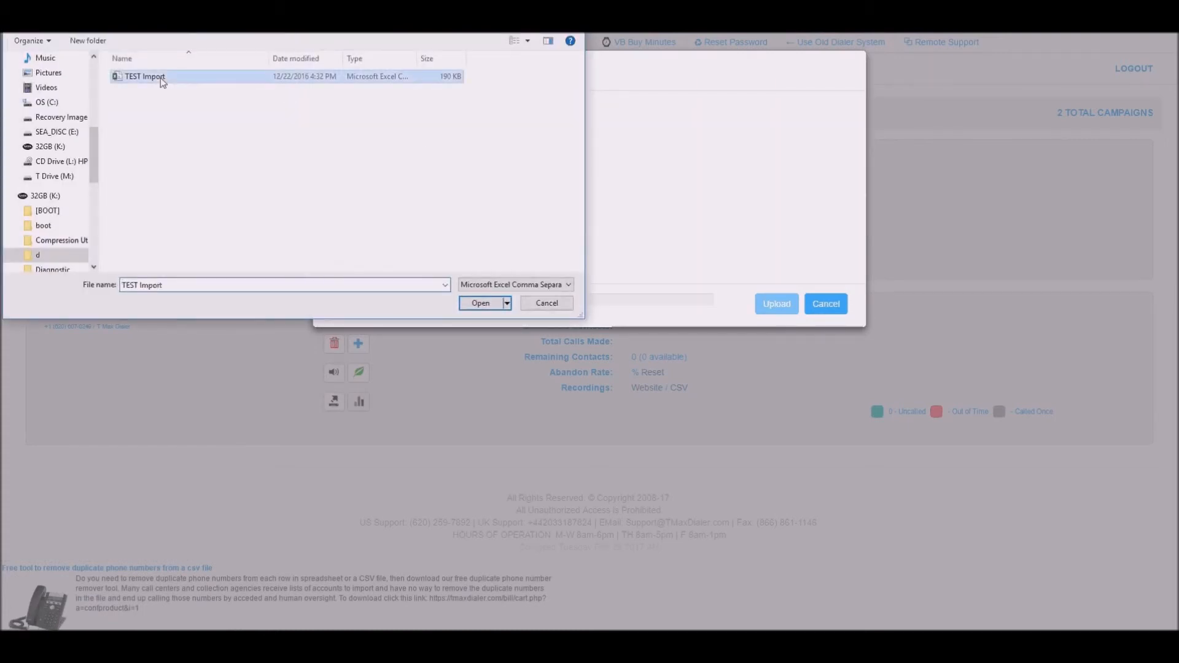
click(485, 304)
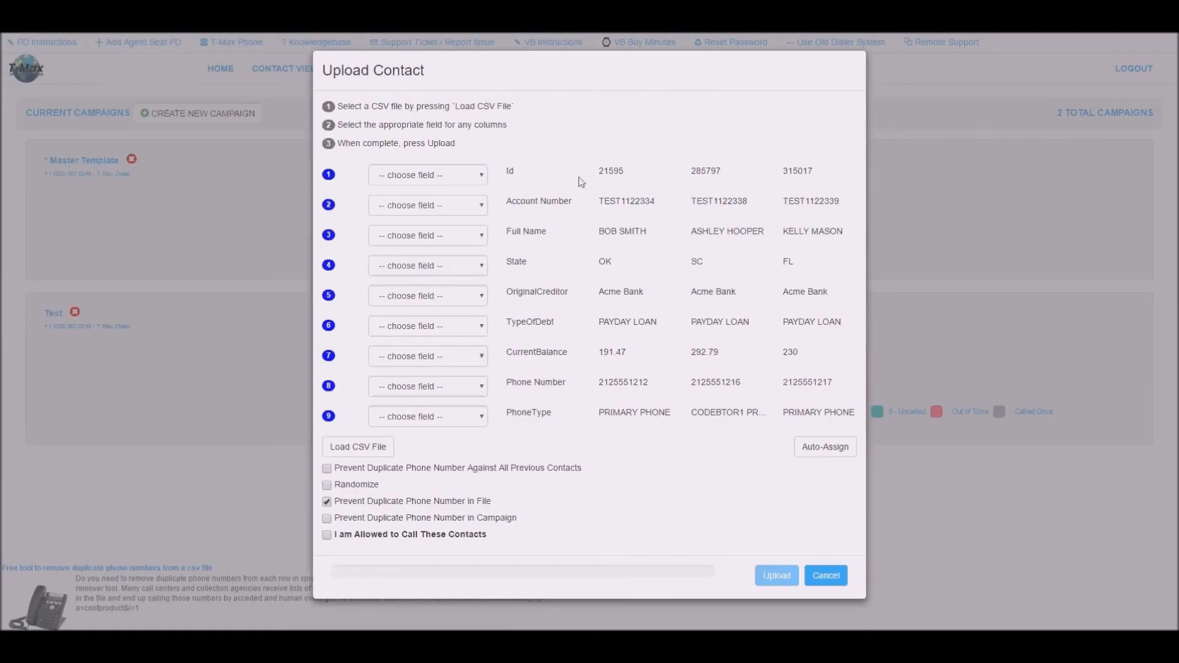
Auto-assign columns, map Phone Number to * Phone *, confirm call permission, and upload the contacts.
click(813, 459)
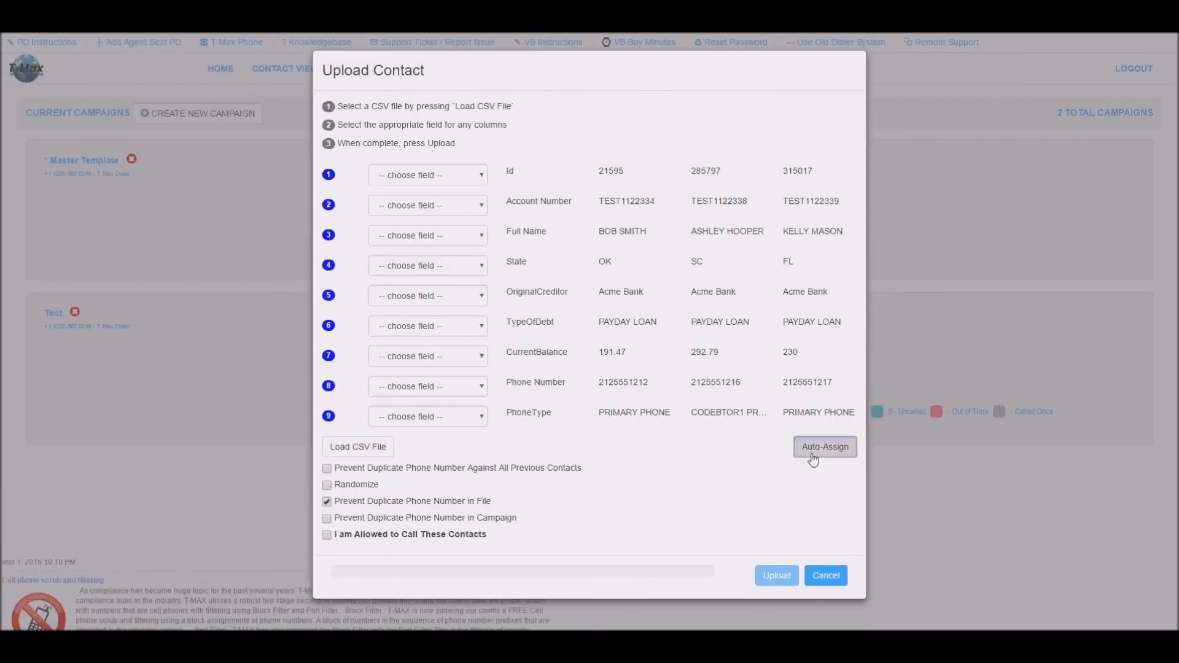
click(473, 387)
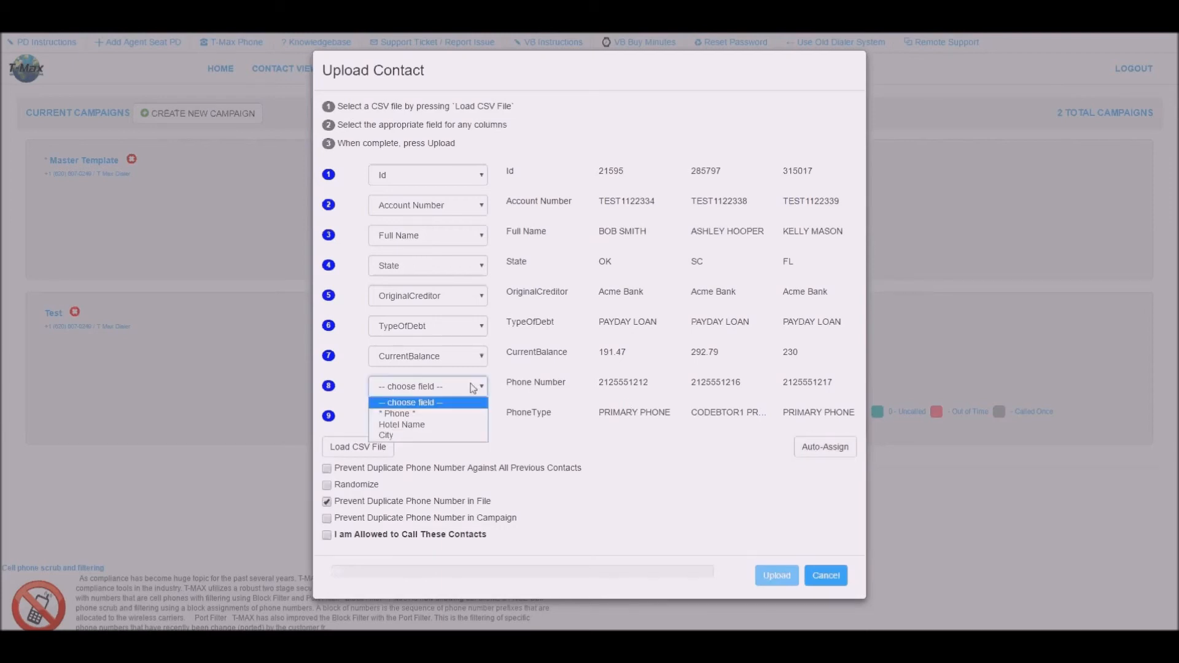
click(480, 413)
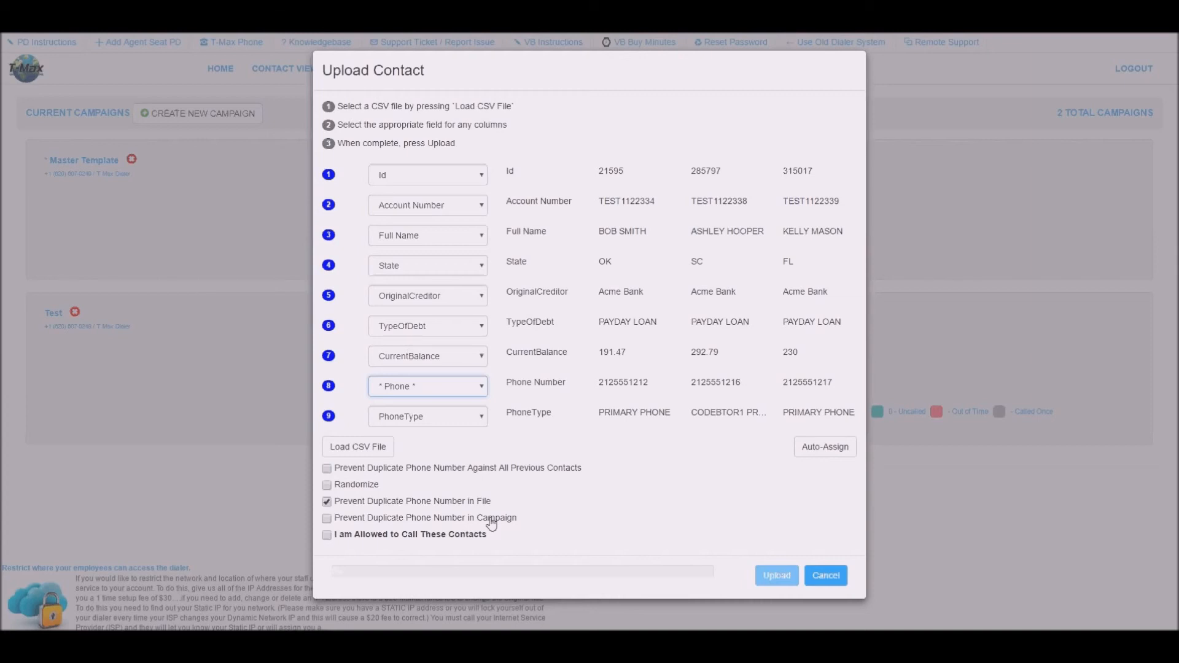
click(460, 534)
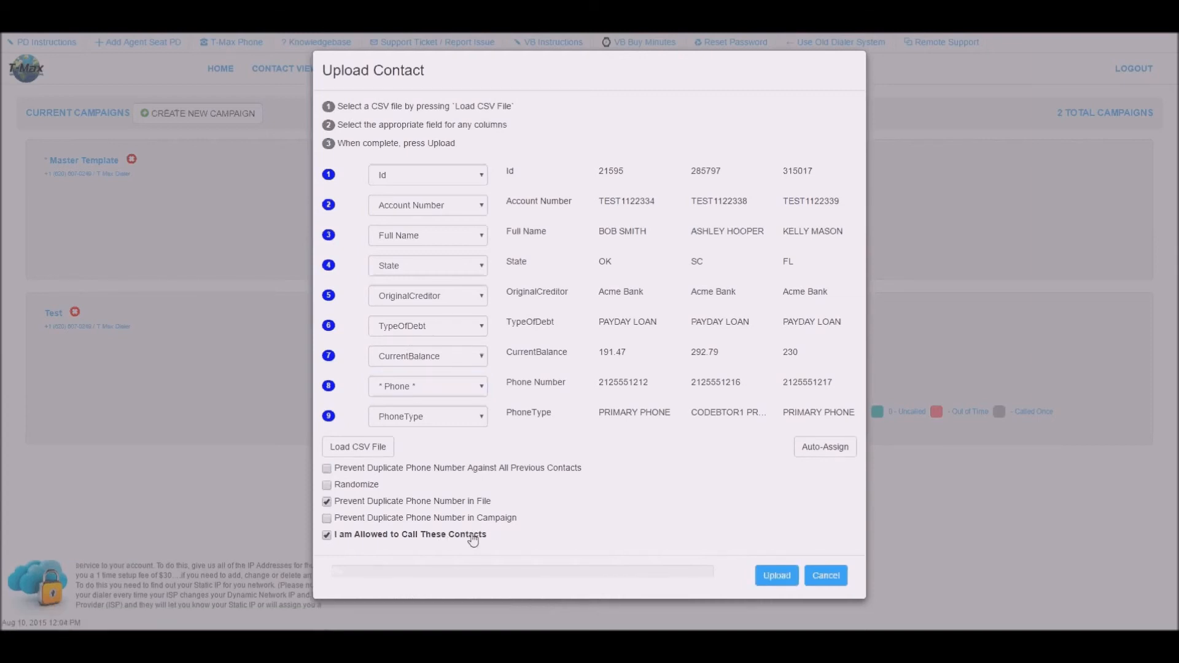
click(780, 577)
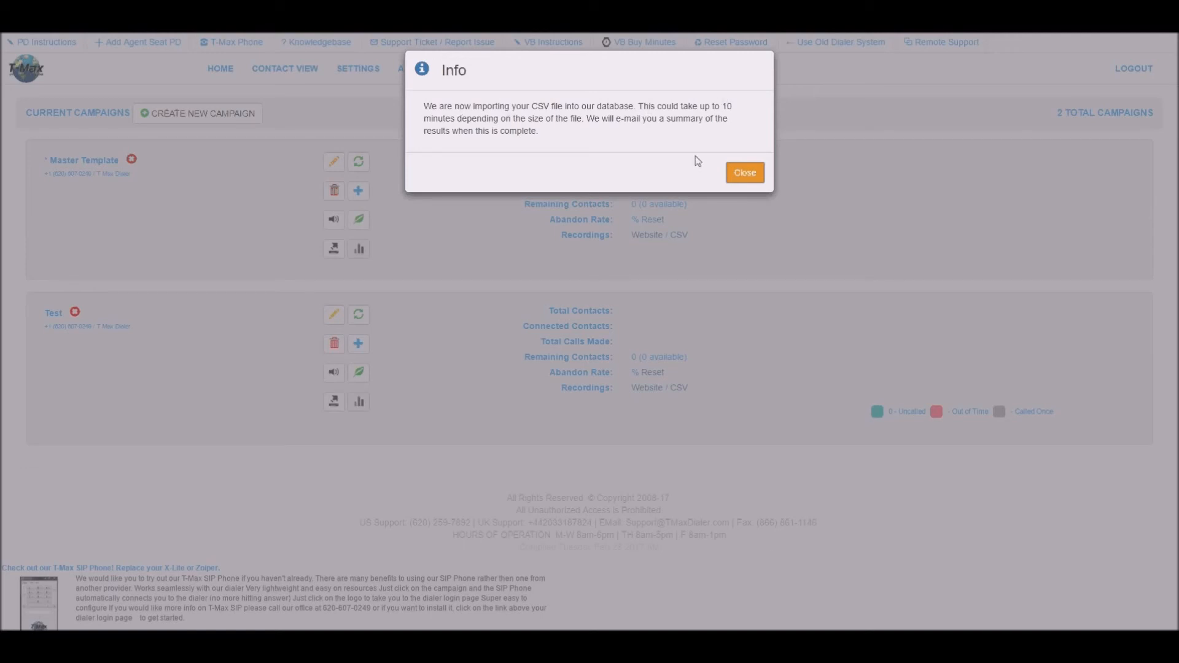
click(744, 173)
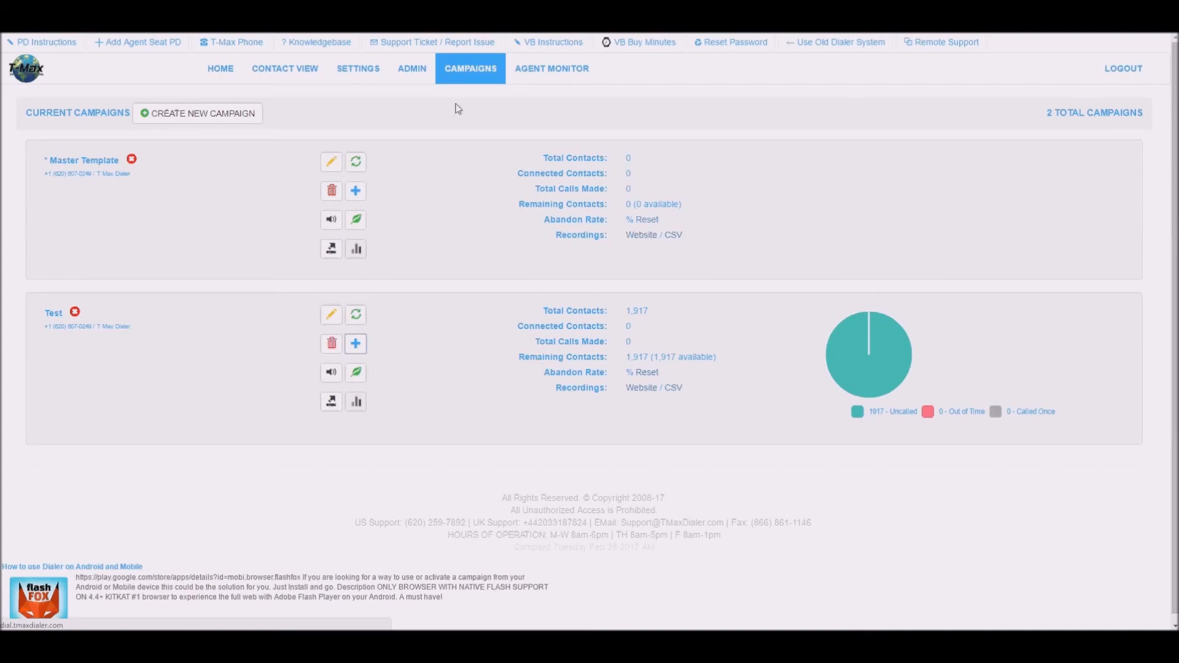
Inspect the Setup Database Fields dialog on the Admin page, cancel it, and switch to Contact View.
click(417, 71)
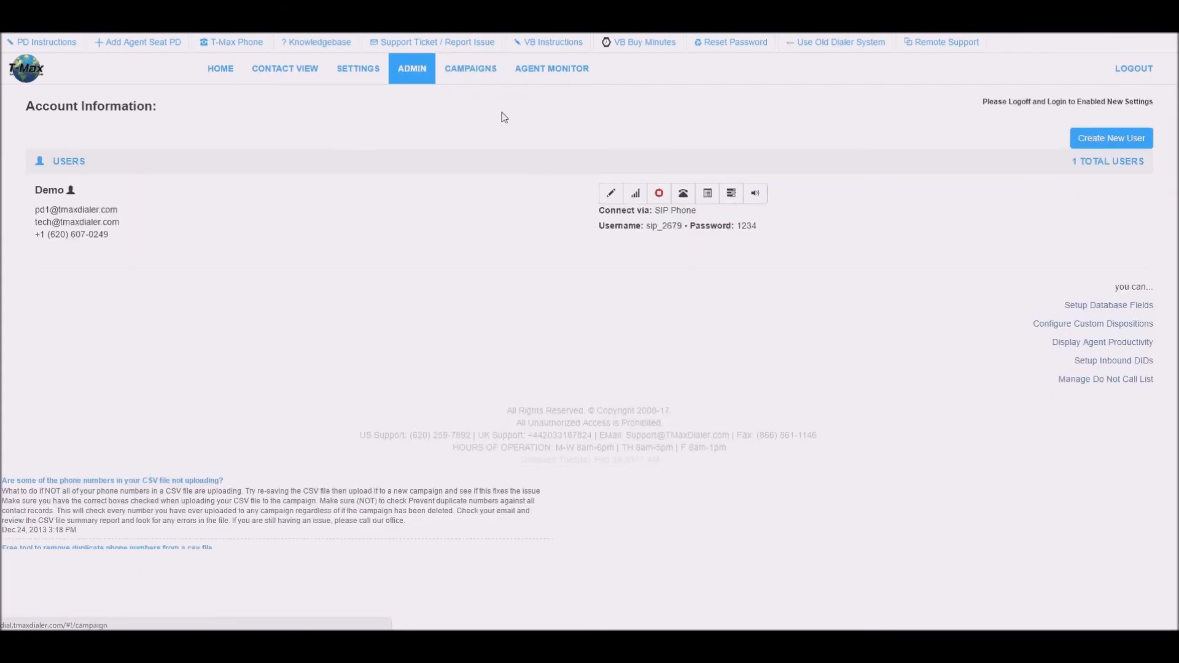
click(1098, 307)
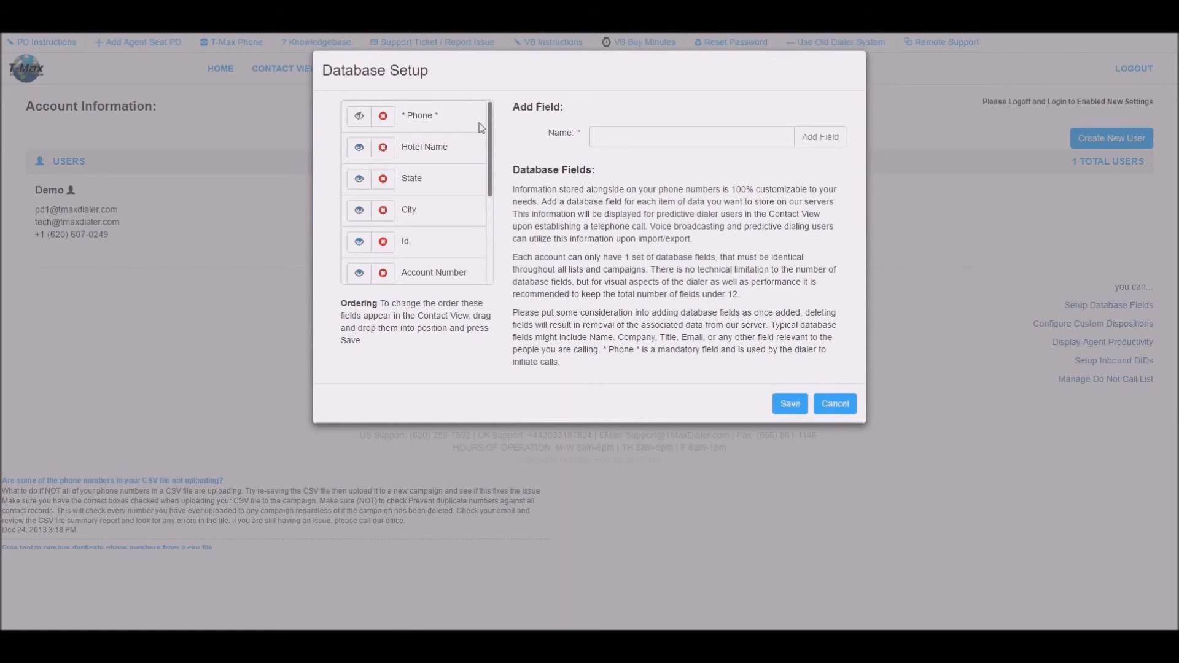
click(633, 136)
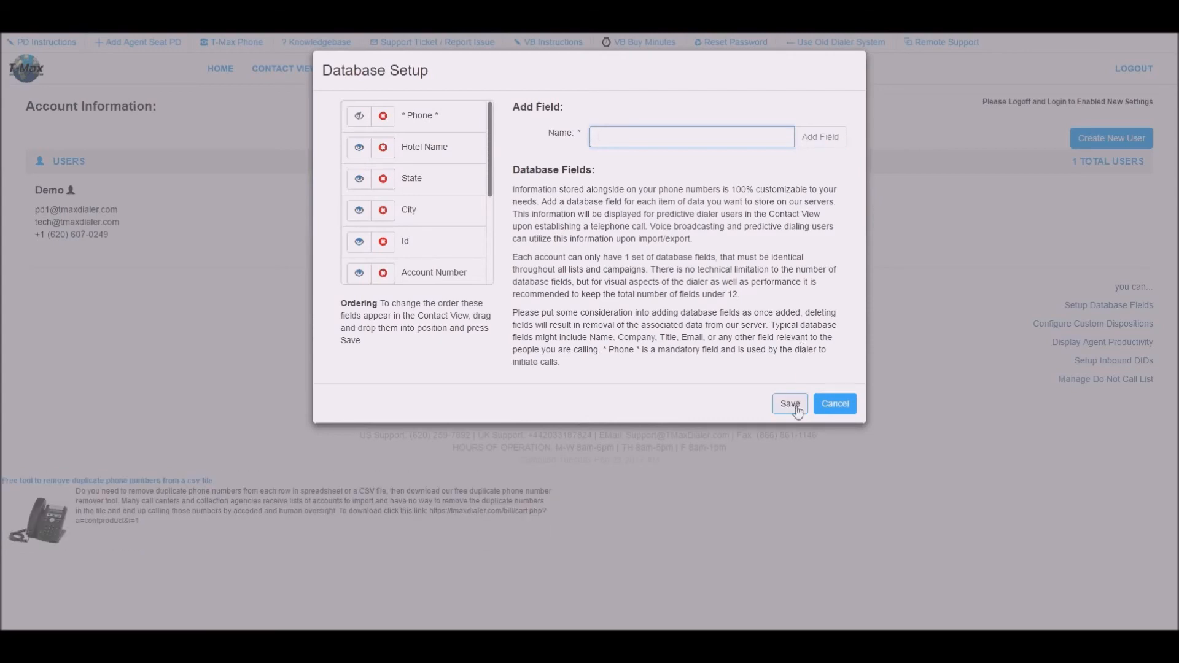
click(833, 404)
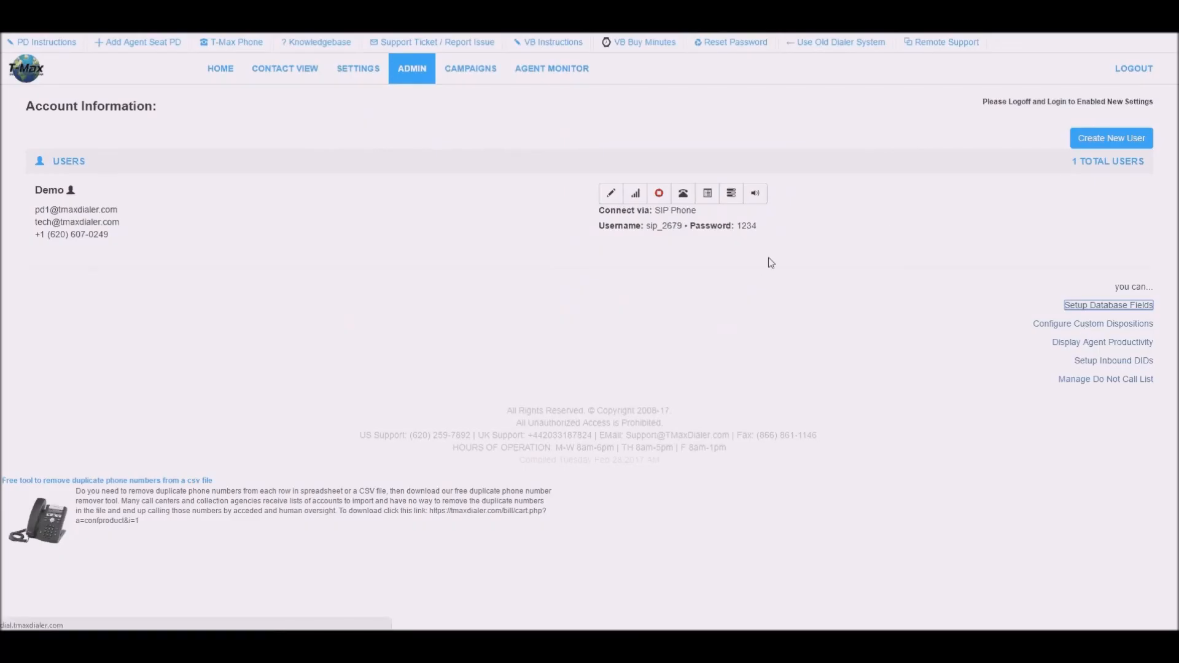
click(280, 68)
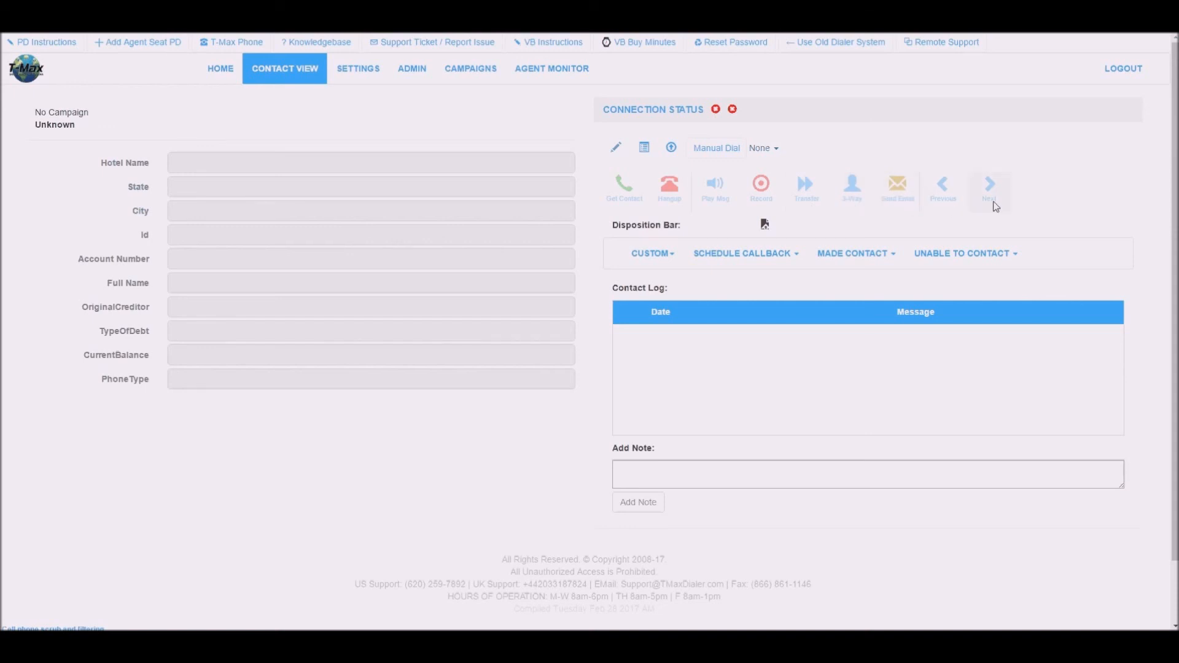
Review the custom, callback, made-contact and unable-to-contact disposition lists and the Add Note field, then go Home.
click(655, 256)
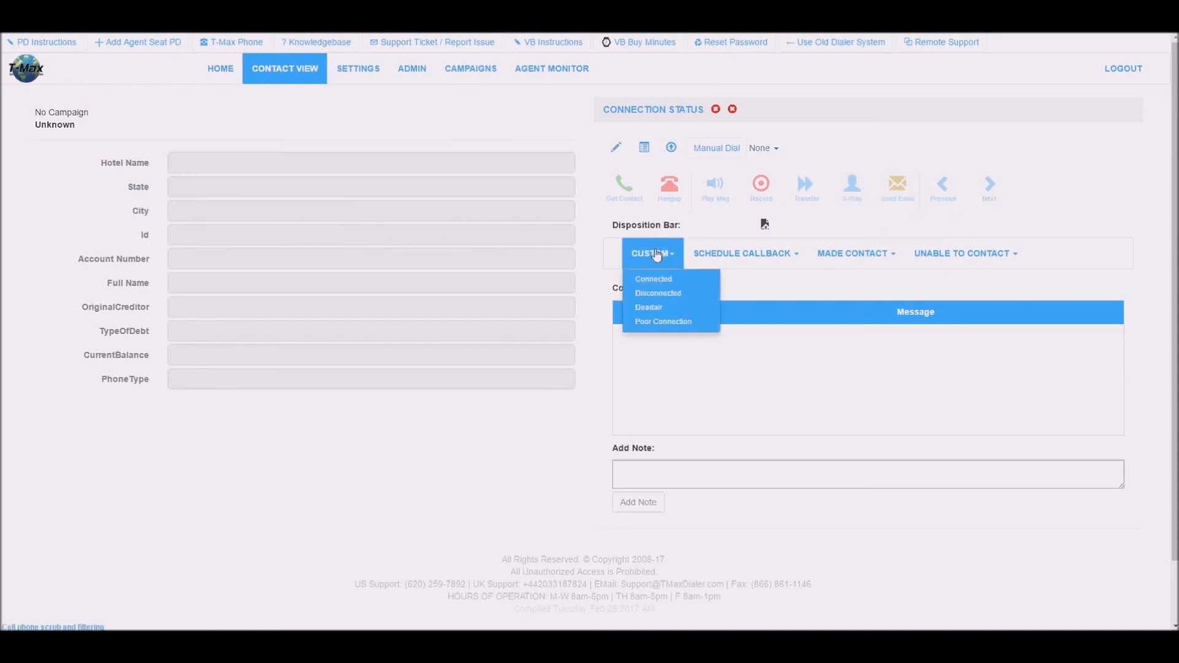
click(720, 259)
click(824, 263)
click(943, 261)
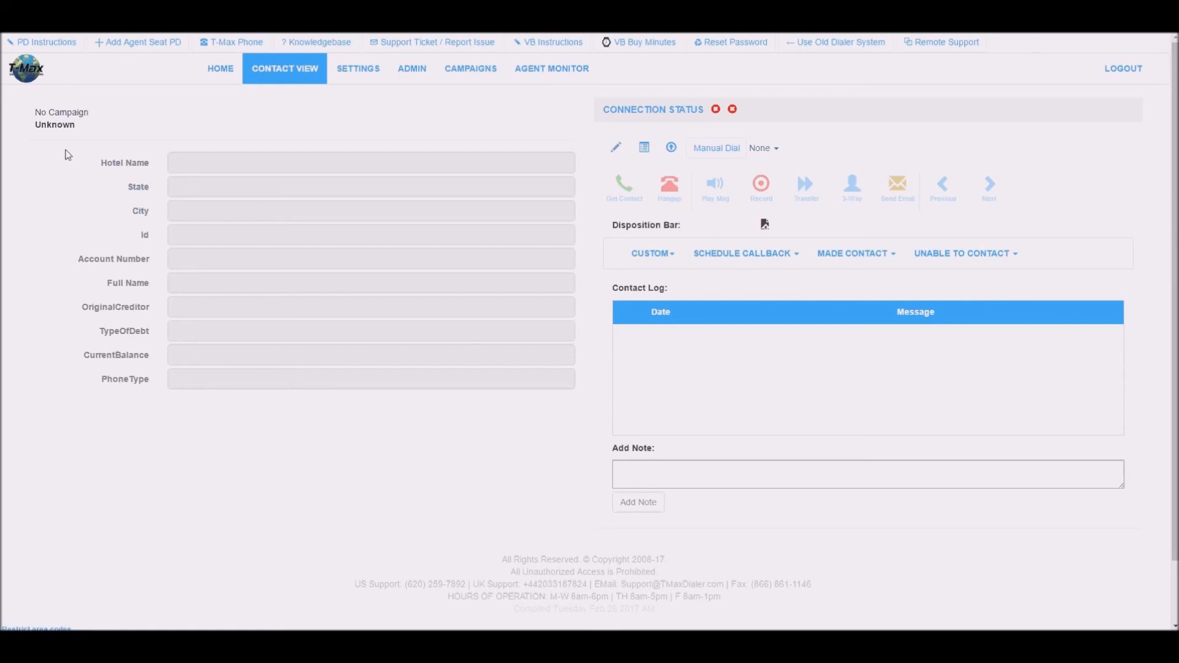
click(632, 474)
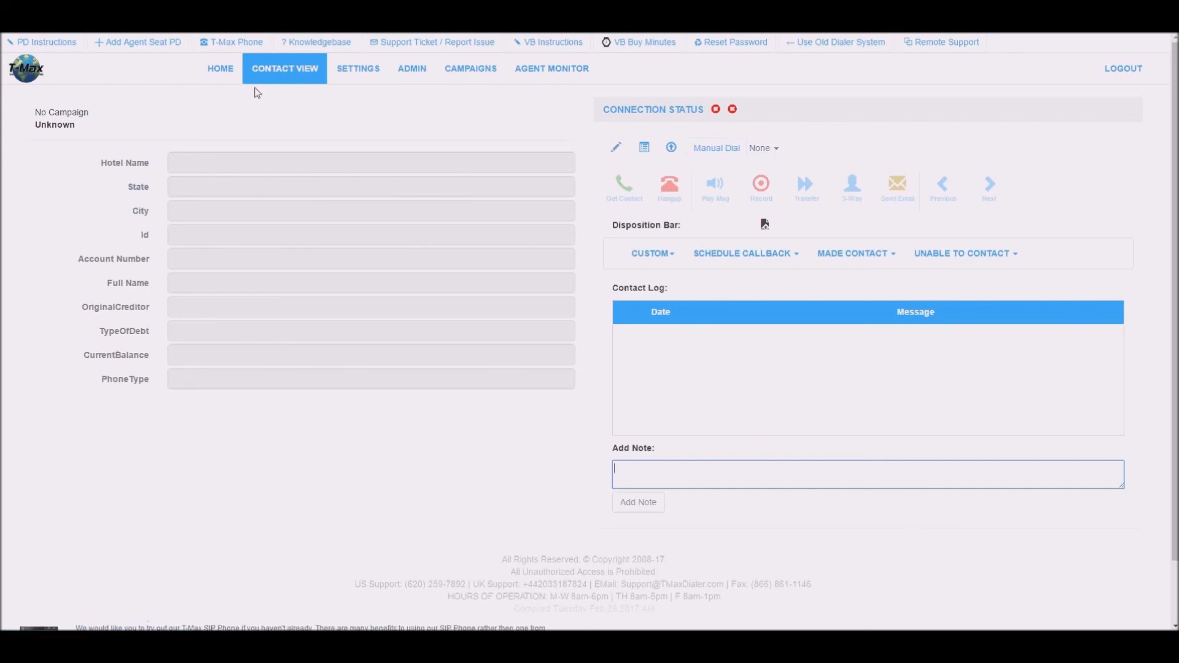
click(221, 75)
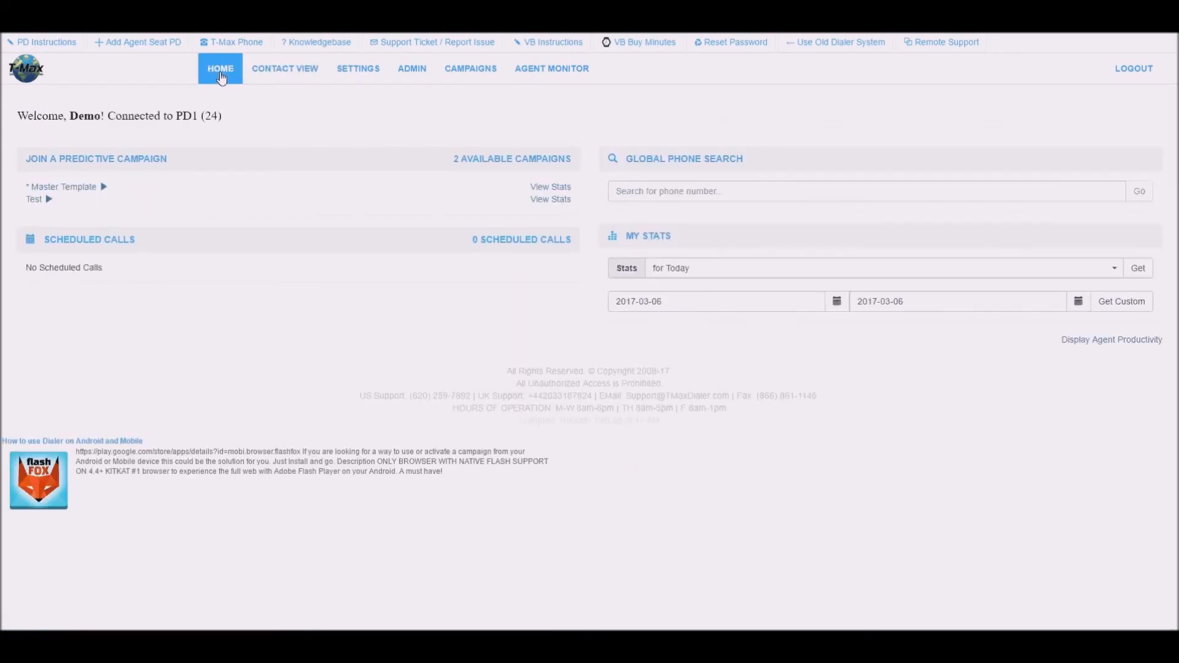